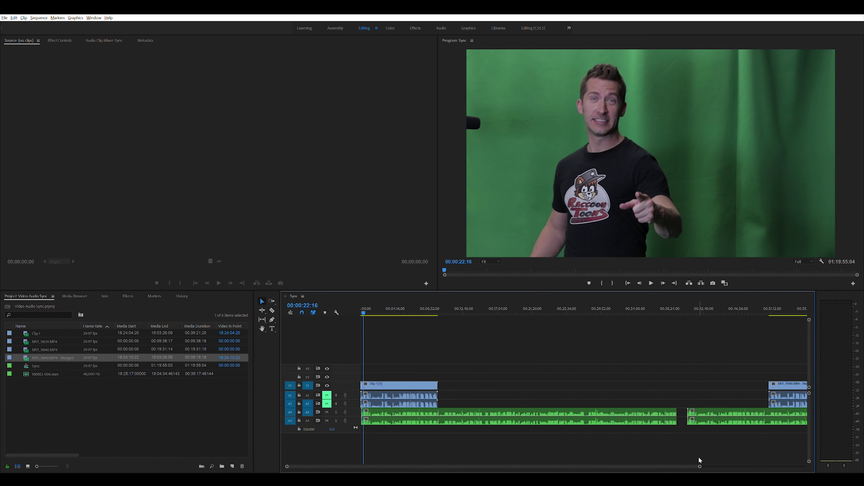
Cut the external audio at the end of Clip 1 and at the start and end of the merged clip.
key("backslash")
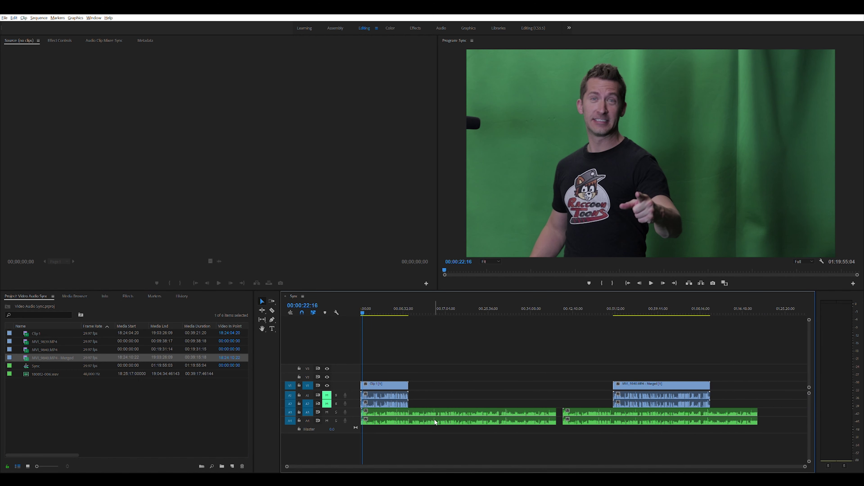
left_click(272, 311)
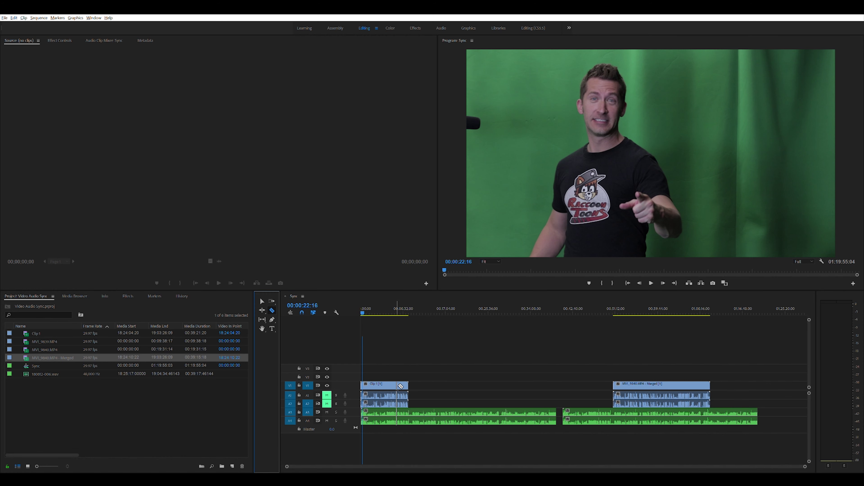
left_click(413, 413)
left_click(613, 413)
left_click(710, 412)
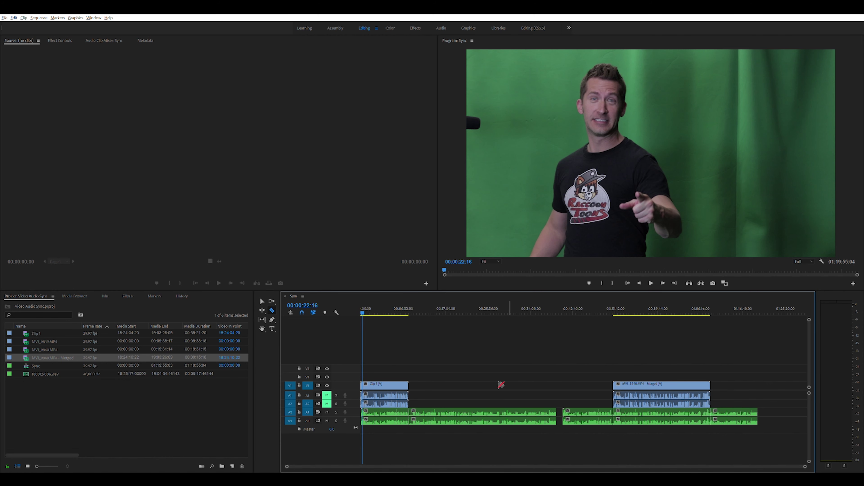
Delete the leftover external audio that follows Clip 1.
left_click(263, 299)
left_click(479, 412)
key("Delete")
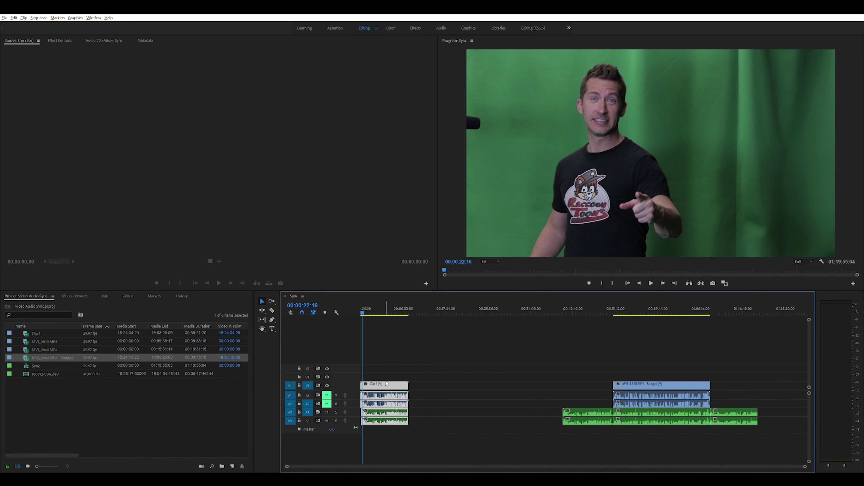
Try moving Clip 1 together with its trimmed audio further along the timeline, and undo the move.
left_click(464, 385)
left_click_drag(387, 380, 433, 382)
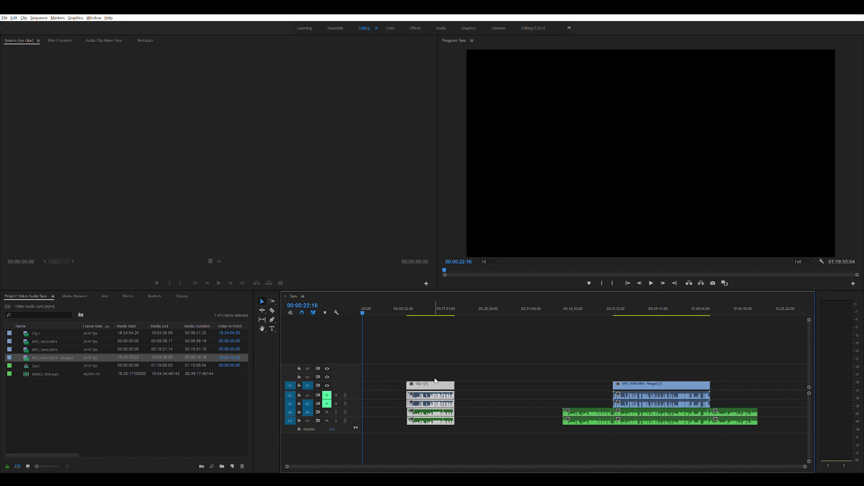
key("ctrl+z")
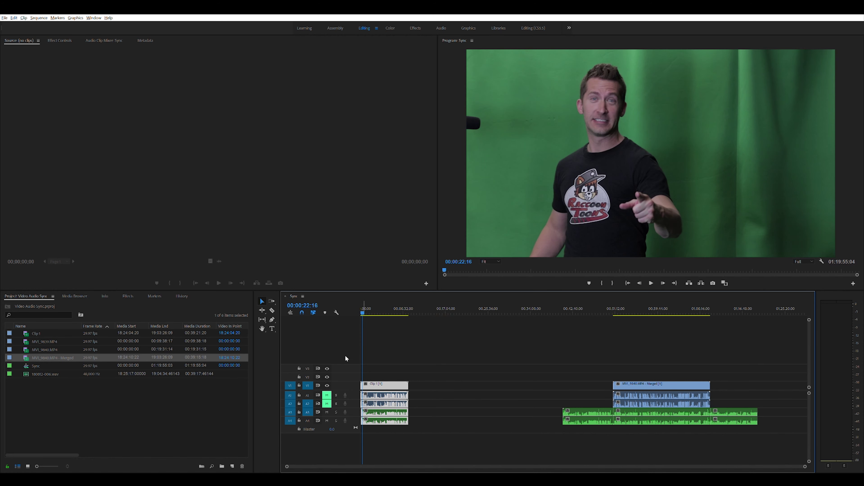
Delete the leftover external audio that extends past the end of the merged clip.
left_click(272, 310)
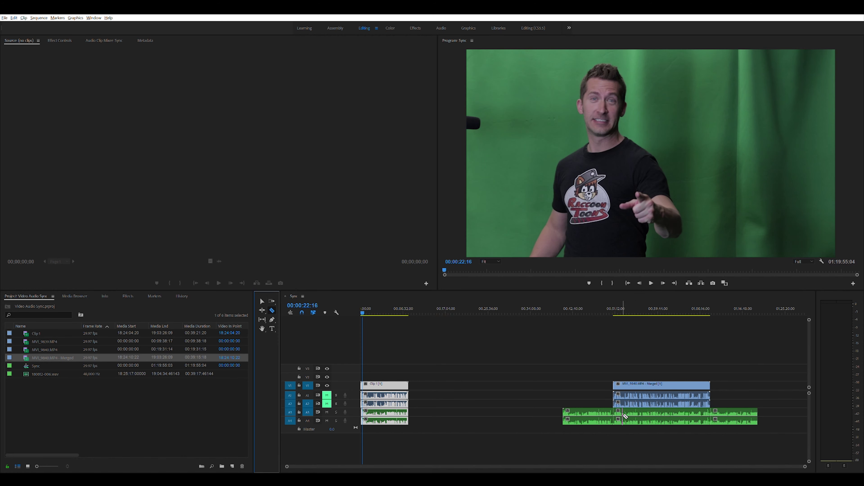
left_click(262, 300)
left_click(721, 412)
key("Delete")
Move the merged clip earlier in the timeline and align its separated external audio directly beneath it.
left_click(626, 388)
left_click_drag(634, 380, 503, 408)
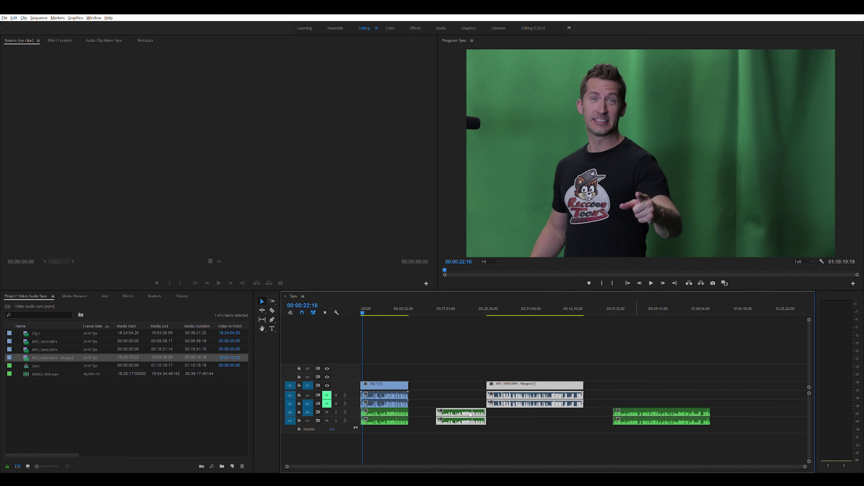
left_click(633, 410)
left_click_drag(629, 406, 502, 407)
left_click(508, 377)
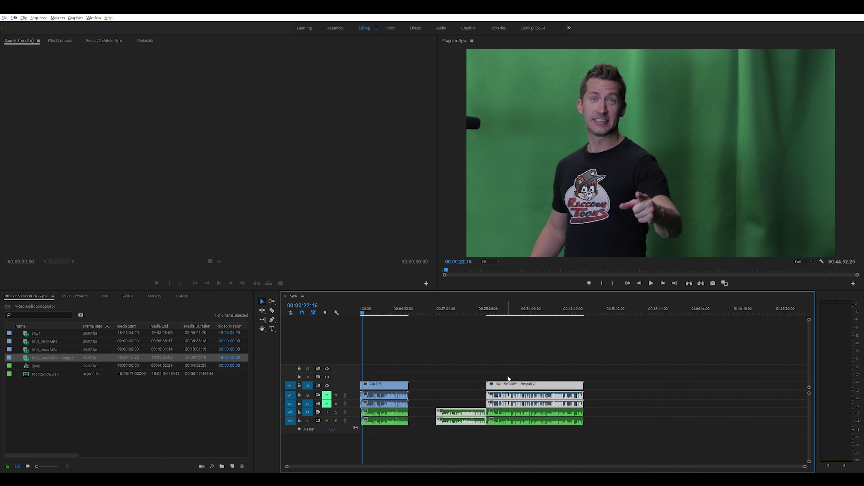
Unlink the merged clip and delete the leftover external audio in front of it.
right_click(491, 386)
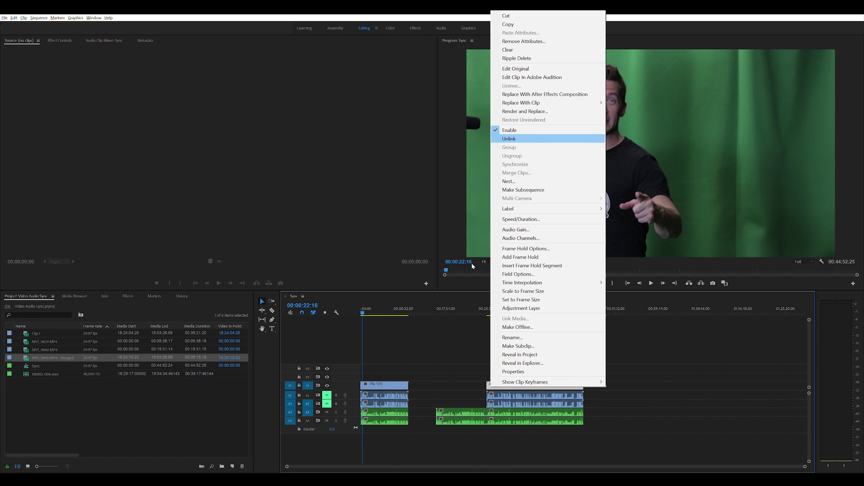
left_click(509, 138)
left_click(447, 310)
left_click_drag(452, 367, 550, 367)
key("Delete")
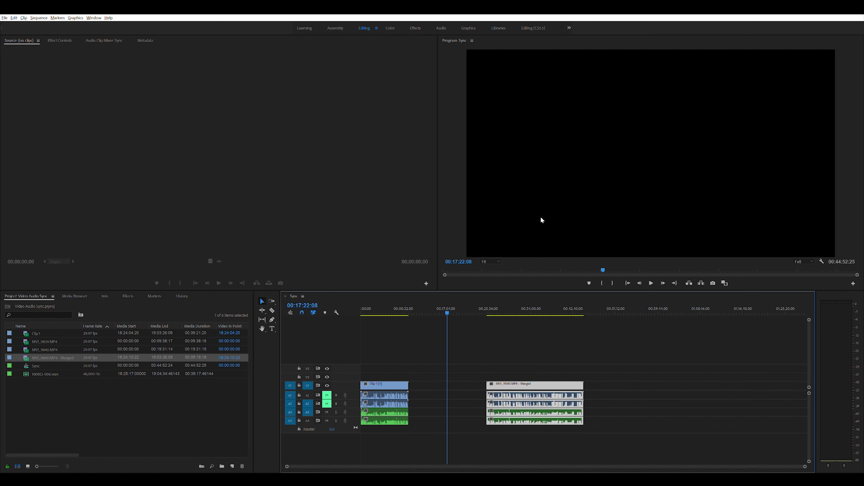
right_click(491, 387)
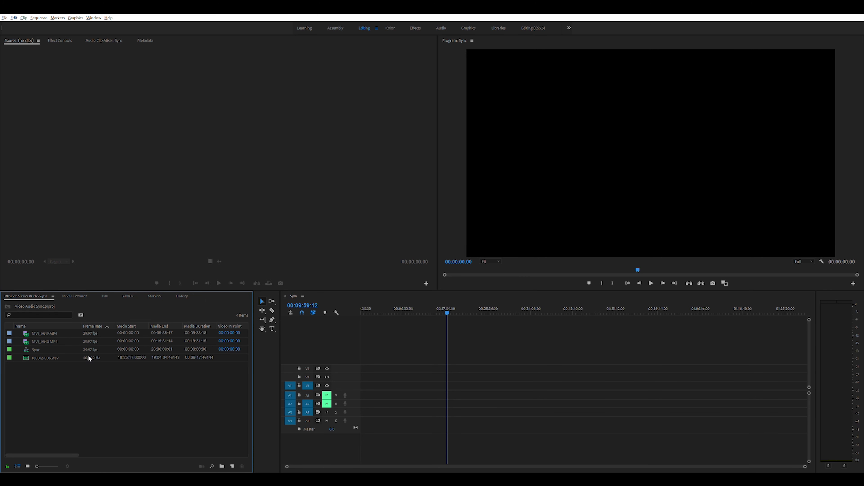
Place the two MP4 video clips together at the start of the empty Sync sequence on V1 and A1.
left_click(34, 334)
left_click(33, 341)
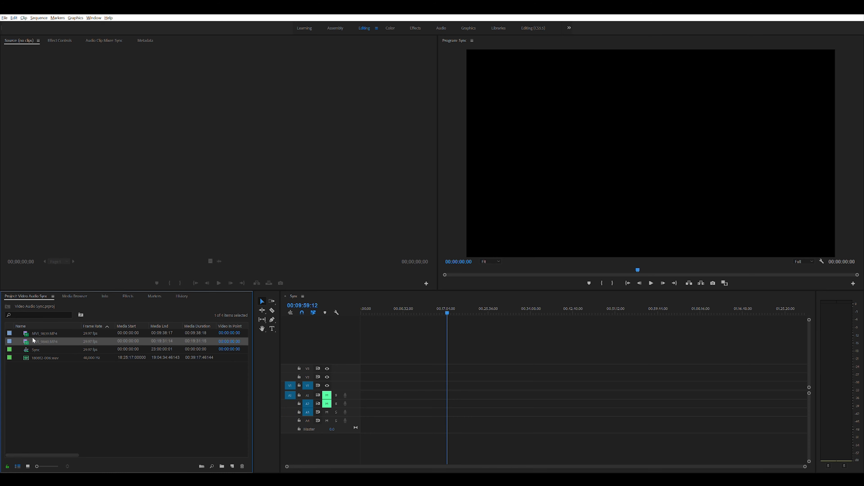
left_click(34, 357)
left_click(35, 330)
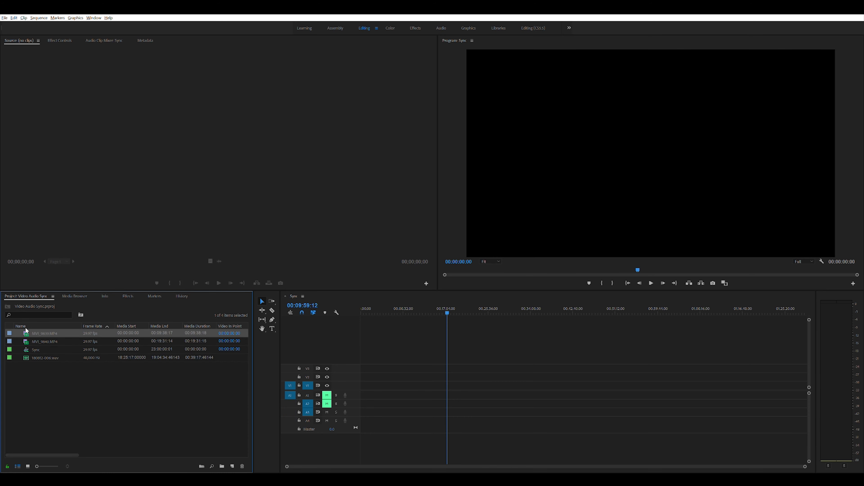
left_click(30, 341, "shift")
left_click_drag(30, 341, 356, 382)
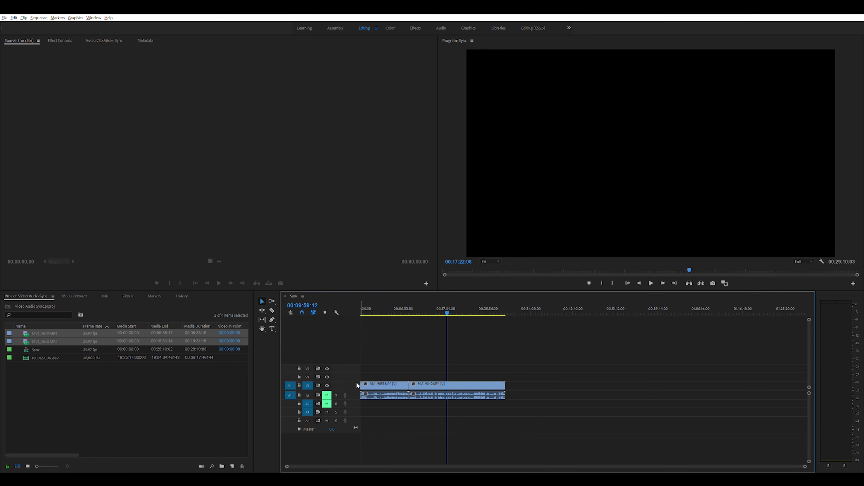
Play the opening of the first video clip to check its camera audio.
left_click(370, 306)
key("space")
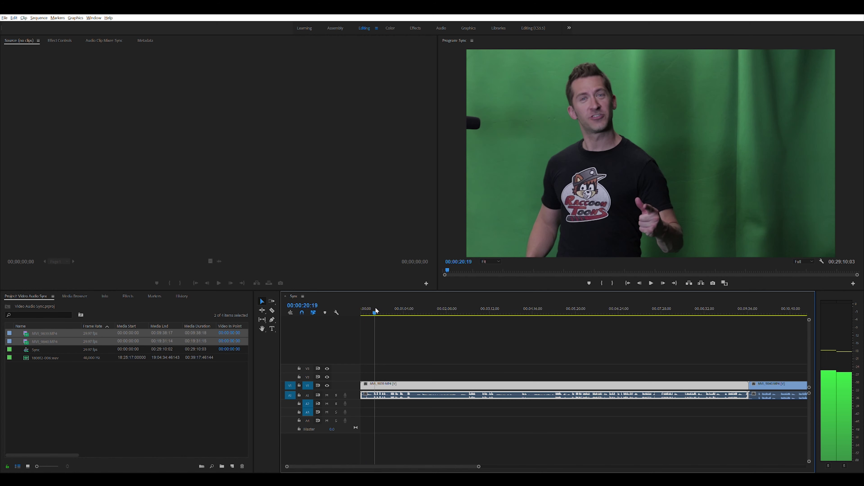
key("space")
key("space")
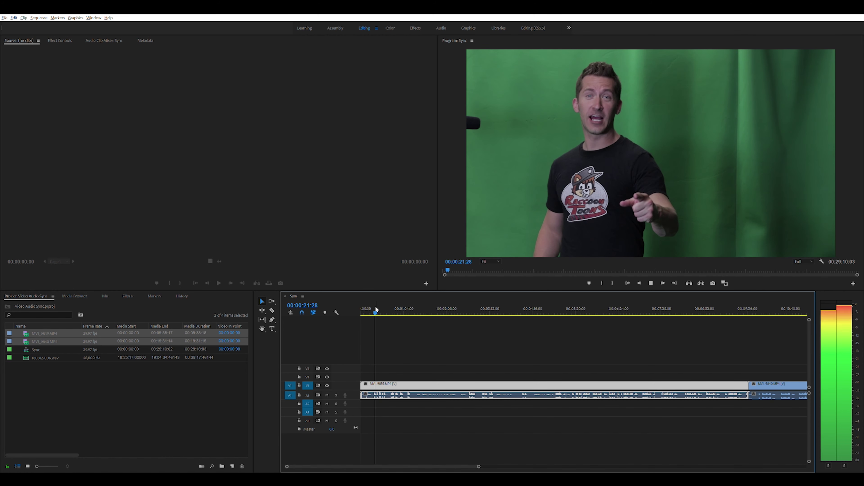
key("space")
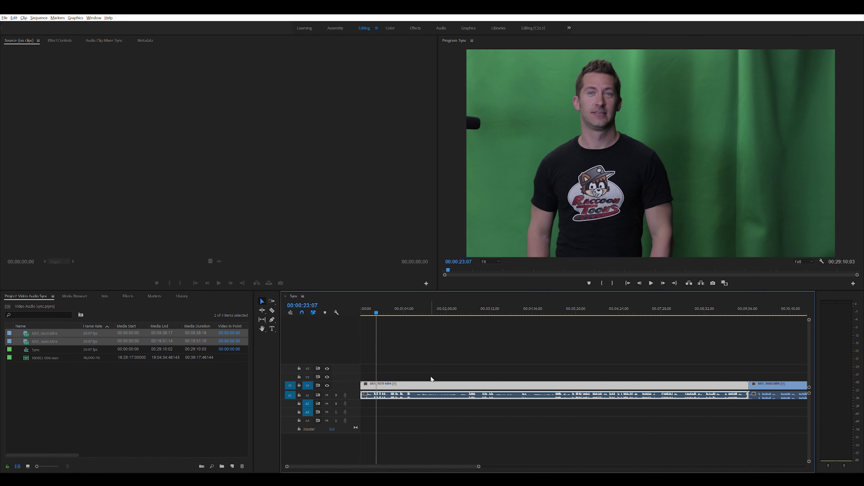
Add the WAV recording at the sequence start on A2 and move the second video clip later, leaving a gap after the first.
left_click_drag(478, 466, 683, 466)
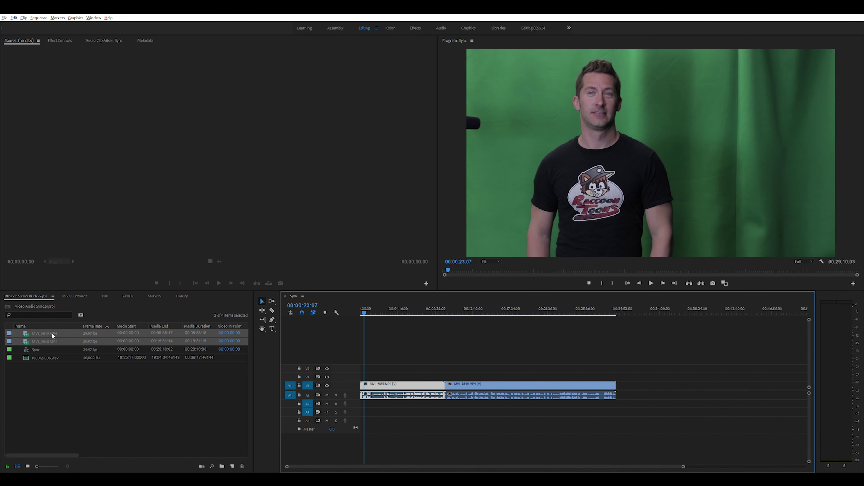
left_click(37, 358)
mouse_move(26, 352)
left_mouse_down()
mouse_move(379, 411)
mouse_move(395, 405)
mouse_move(354, 399)
left_mouse_up()
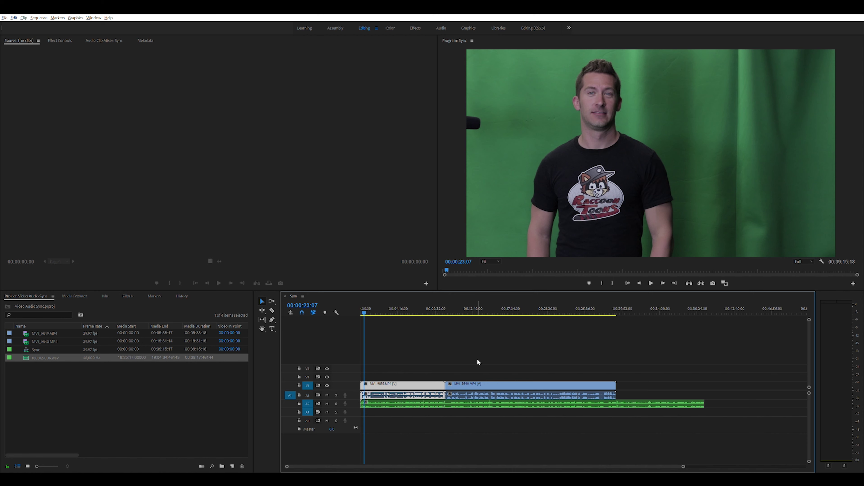
left_click_drag(471, 383, 530, 381)
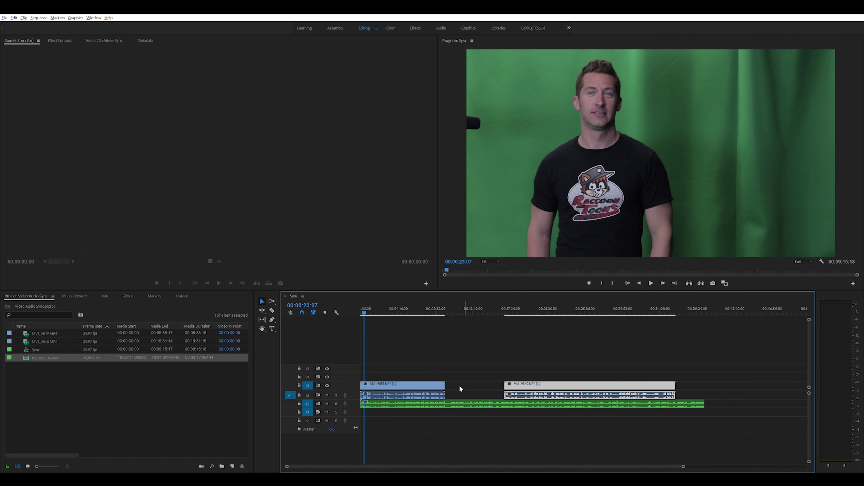
left_click_drag(403, 326, 421, 420)
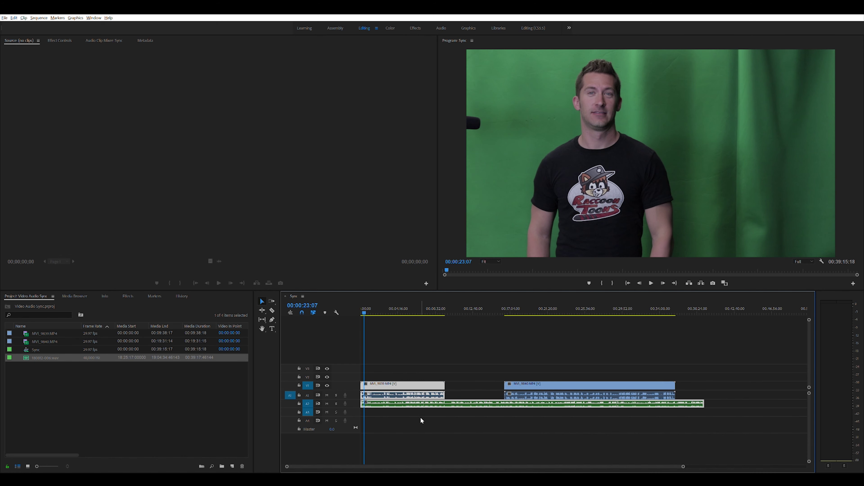
left_click(395, 339)
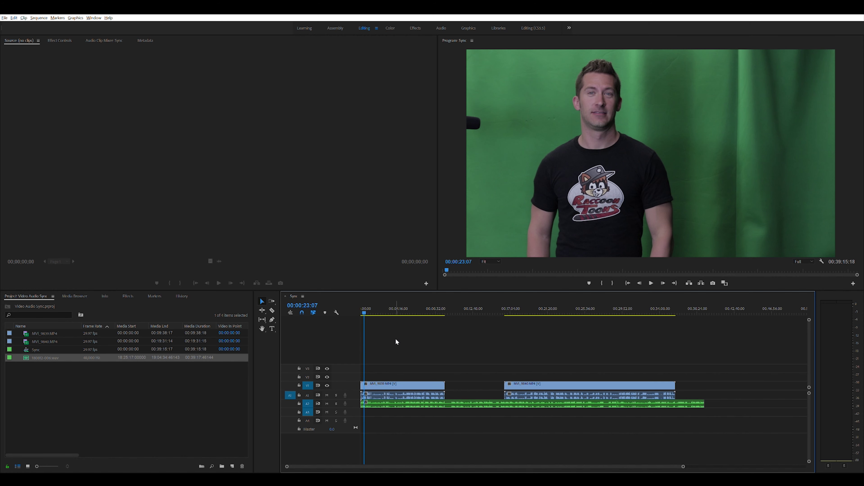
left_click(404, 383)
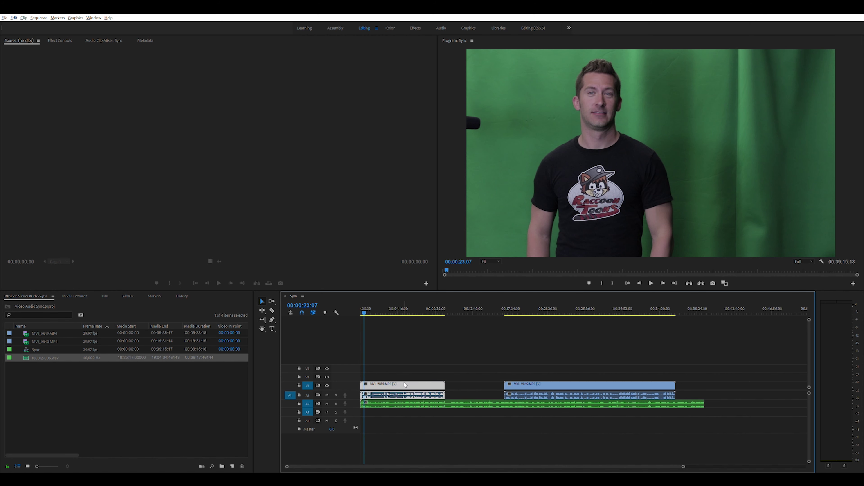
left_click(454, 402)
left_click_drag(406, 461, 596, 361)
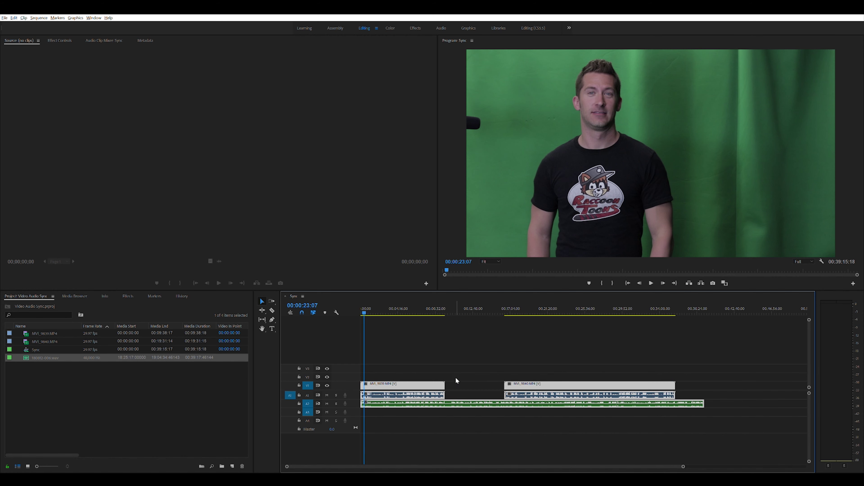
left_click(424, 344)
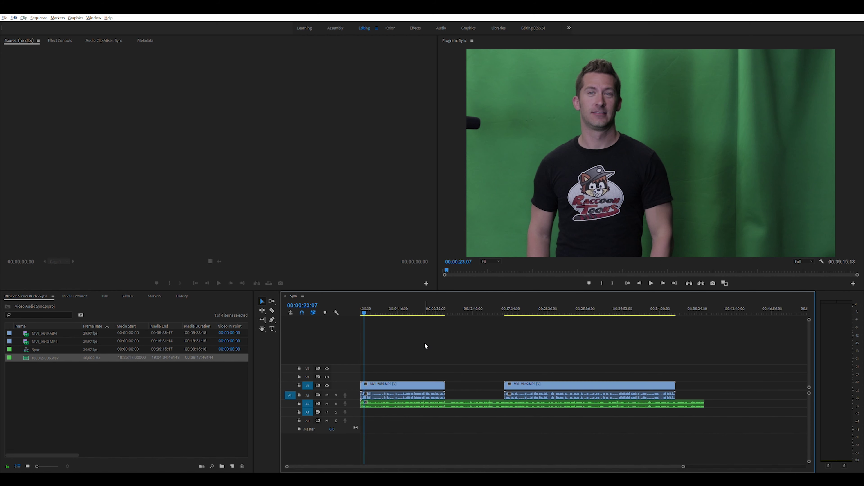
Synchronize the first video clip with the WAV recording by Audio, using Track Channel 1.
left_click_drag(380, 332, 408, 382)
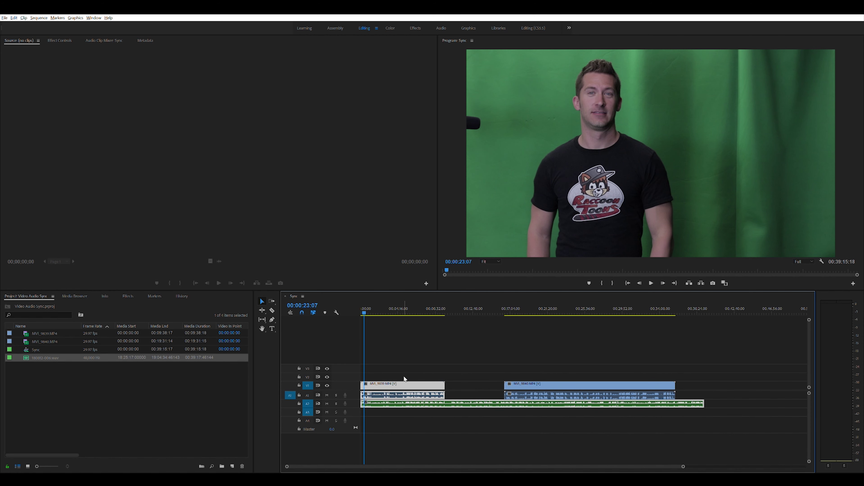
right_click(404, 384)
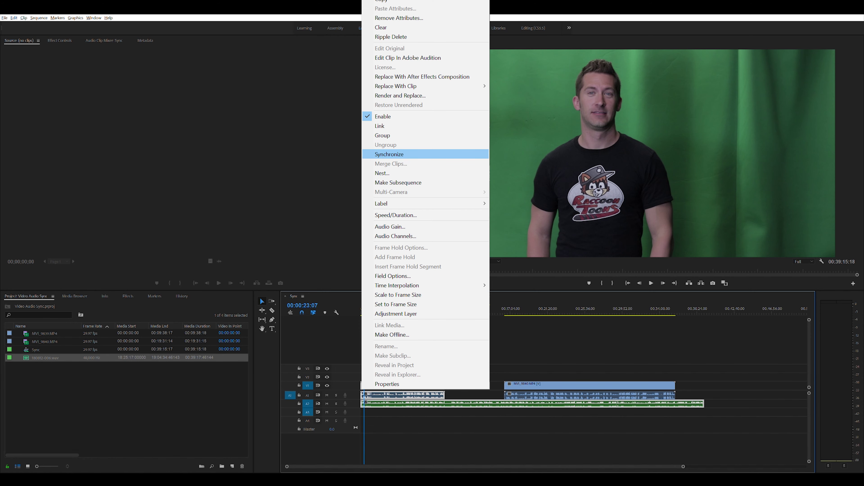
left_click(389, 154)
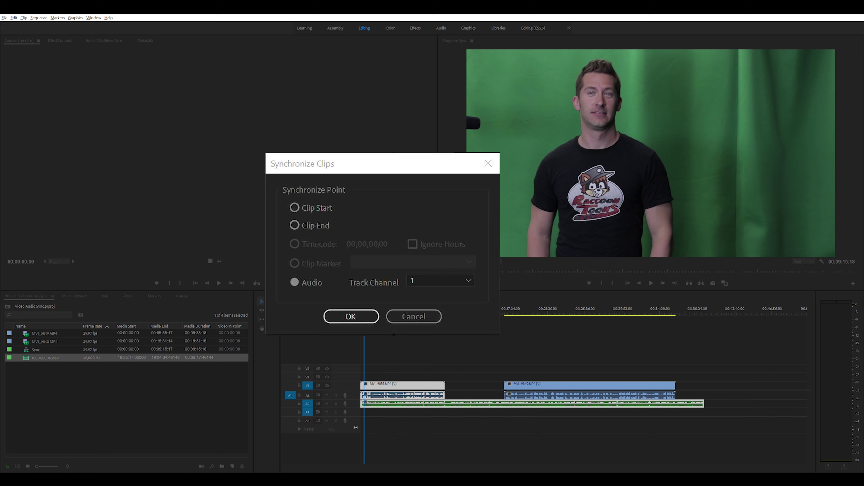
key("Return")
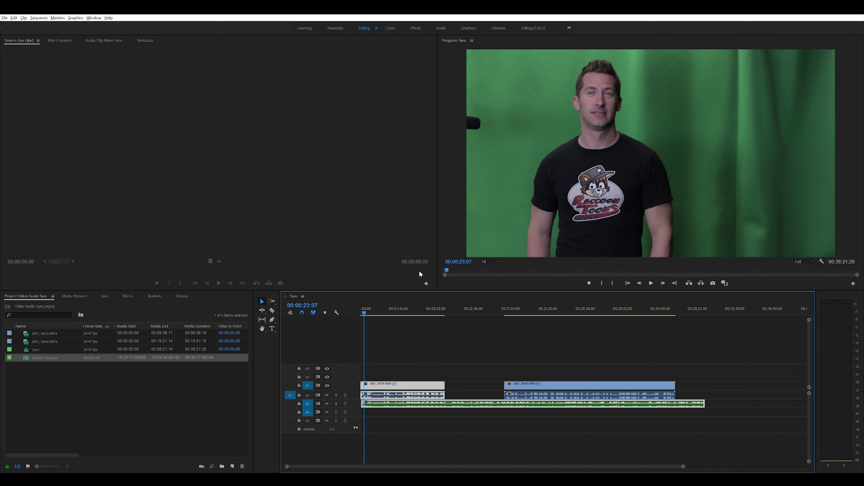
Play the synced first clip from 00:02:44:03, temporarily muting the A1 camera audio to compare it with the WAV recording.
left_click(385, 304)
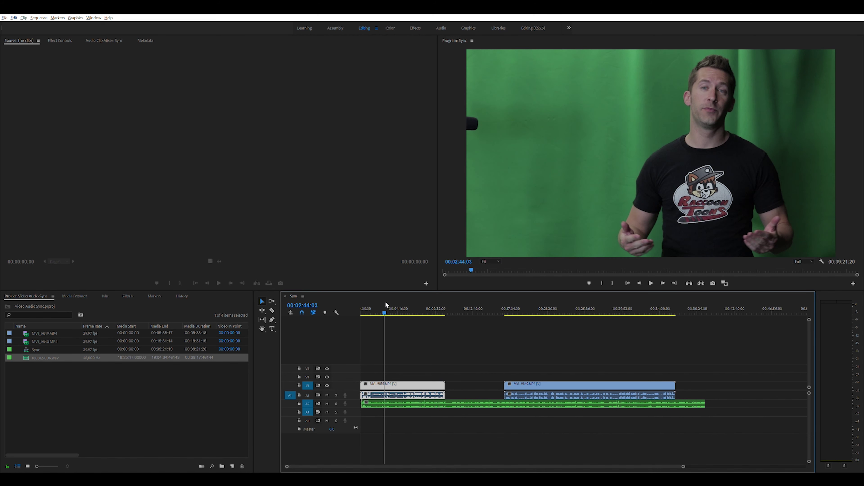
key("space")
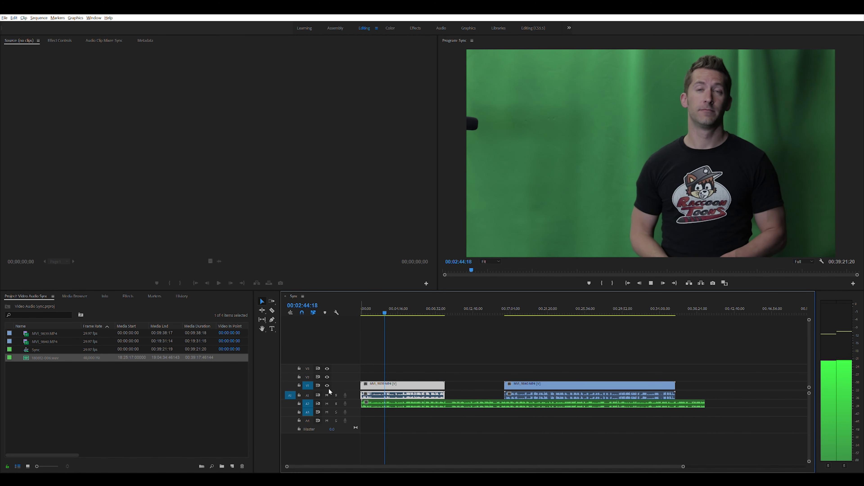
left_click(326, 395)
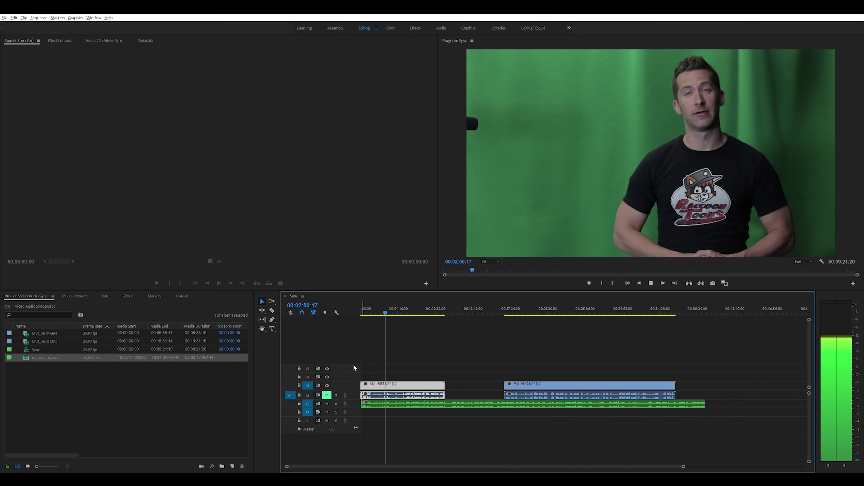
left_click(326, 395)
key("space")
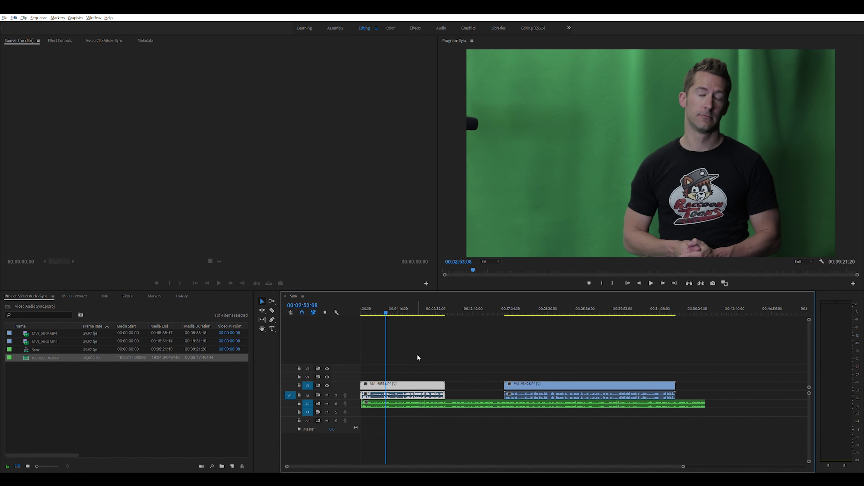
Synchronize the second video clip with the uncut WAV recording by Audio, using Track Channel 1.
left_click_drag(548, 356, 589, 424)
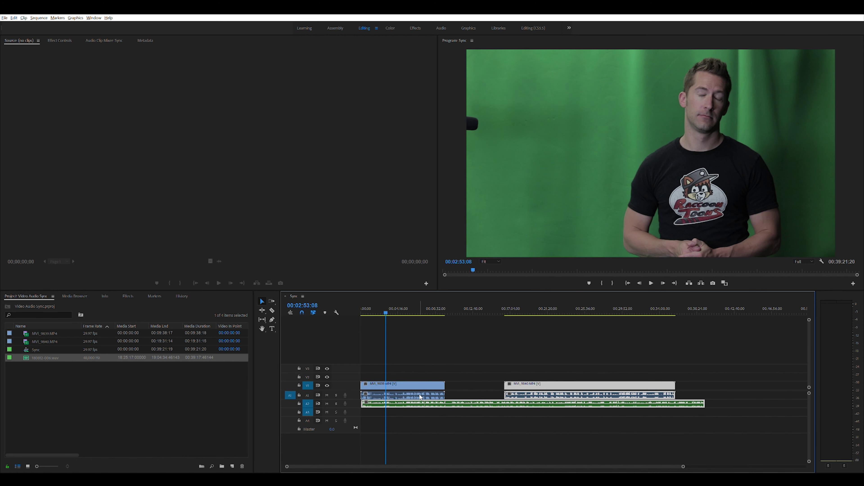
left_click(518, 353)
left_click_drag(498, 336, 564, 415)
right_click(553, 381)
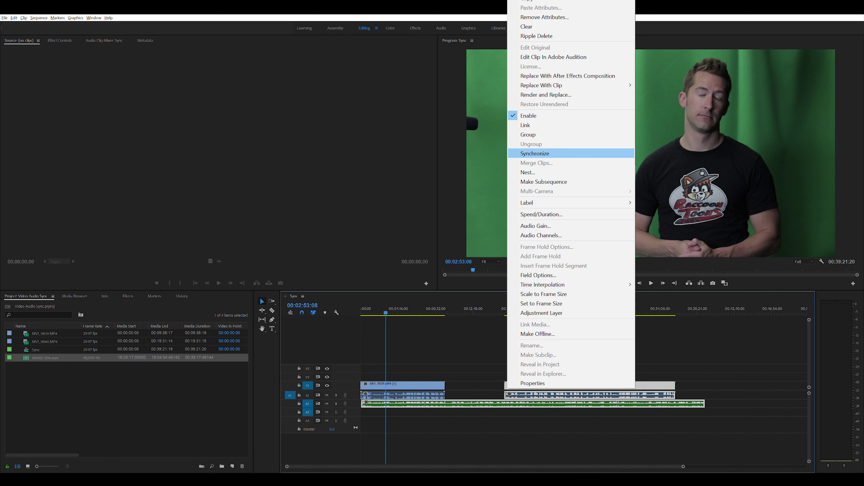
left_click(535, 153)
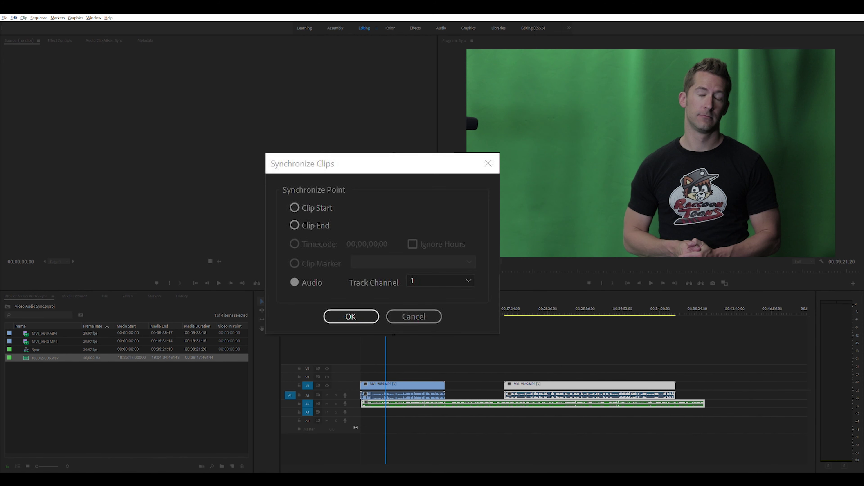
key("Return")
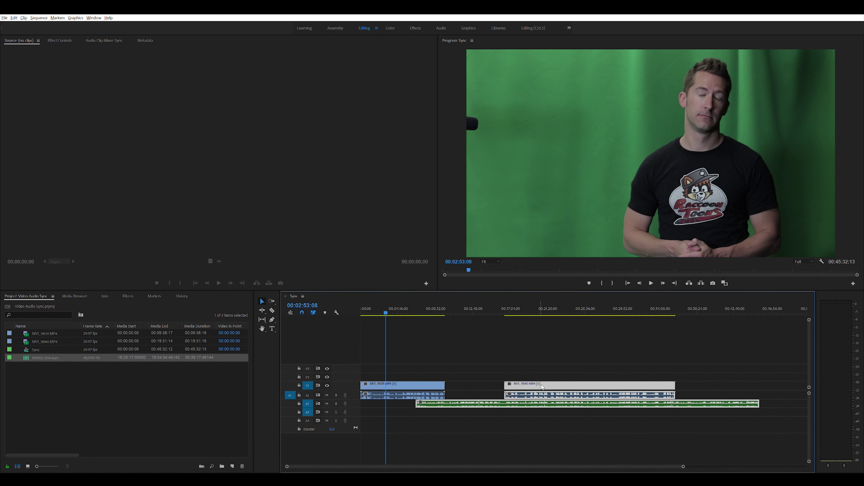
Check the WAV recording's alignment with both video clips, and undo the last synchronization.
left_click_drag(537, 354, 574, 399)
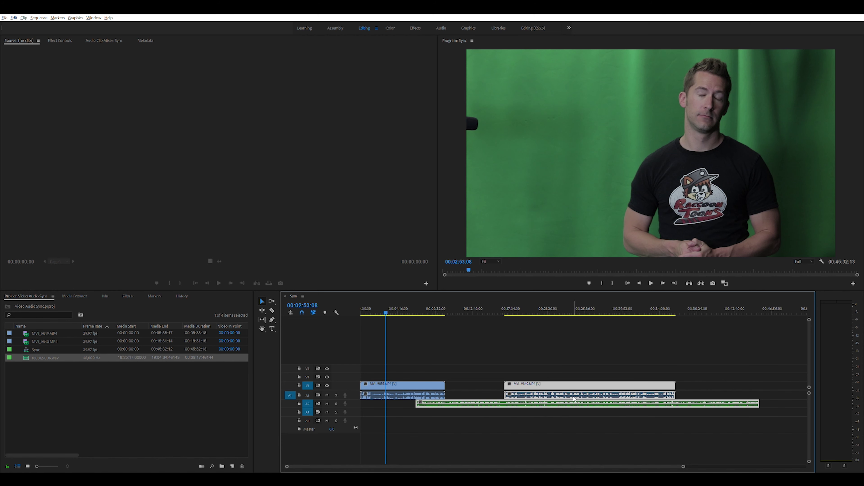
left_click(412, 350)
left_click_drag(400, 344, 429, 421)
left_click(463, 339)
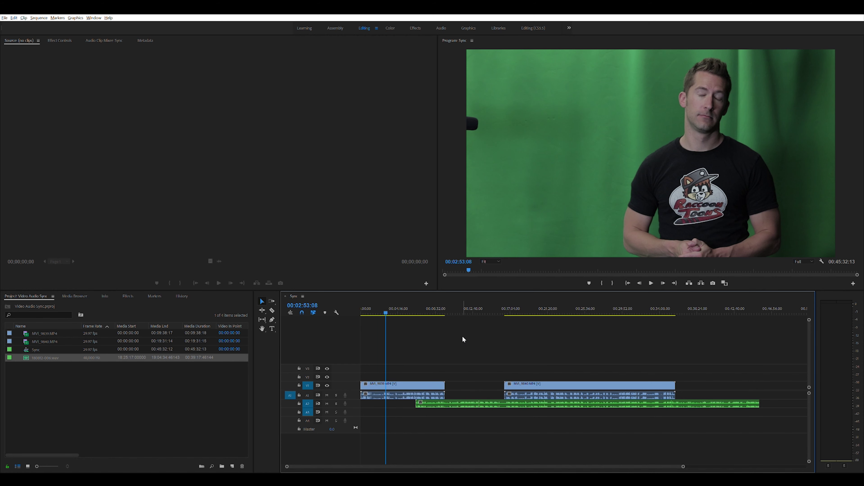
key("ctrl+z")
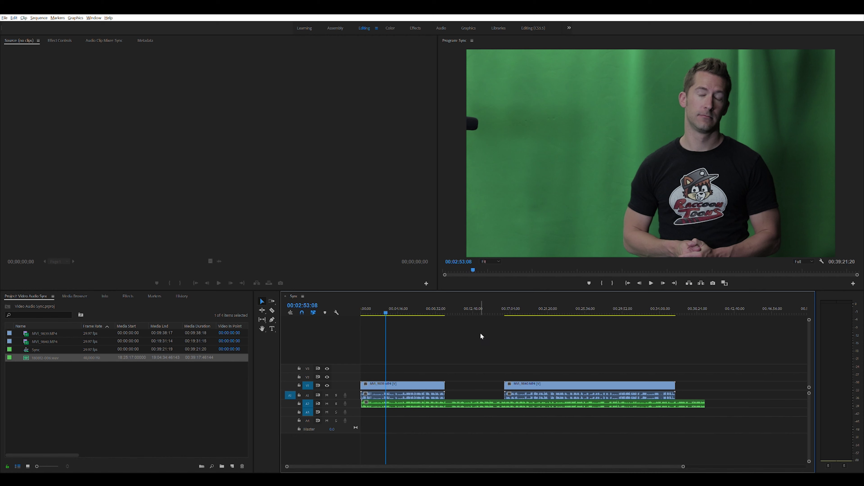
Cut the WAV recording on A2 with the Razor tool at the end of the first video clip.
left_click(272, 311)
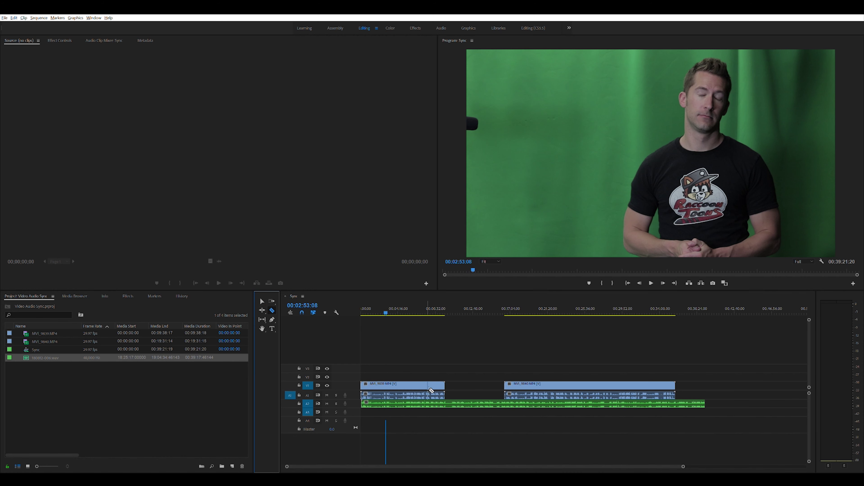
left_click(446, 403)
left_click(261, 301)
Synchronize the second video clip with the second WAV segment by Audio, using Track Channel 1.
left_click_drag(498, 347, 545, 415)
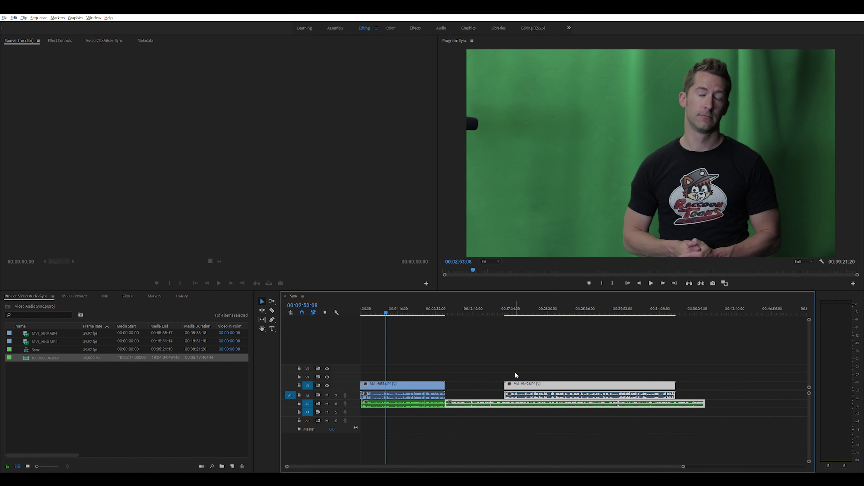
right_click(533, 381)
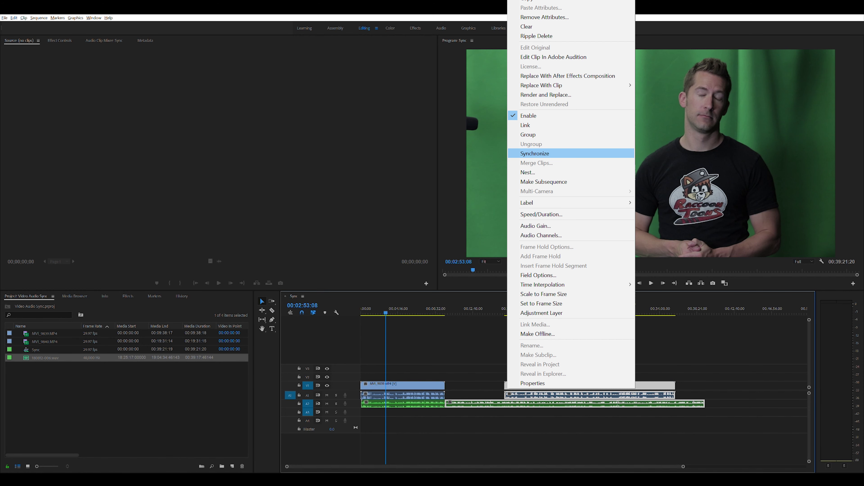
left_click(535, 153)
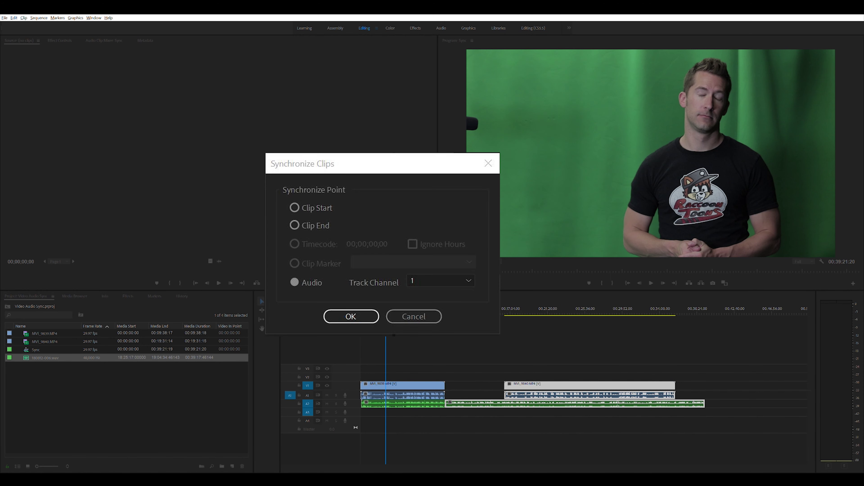
key("Return")
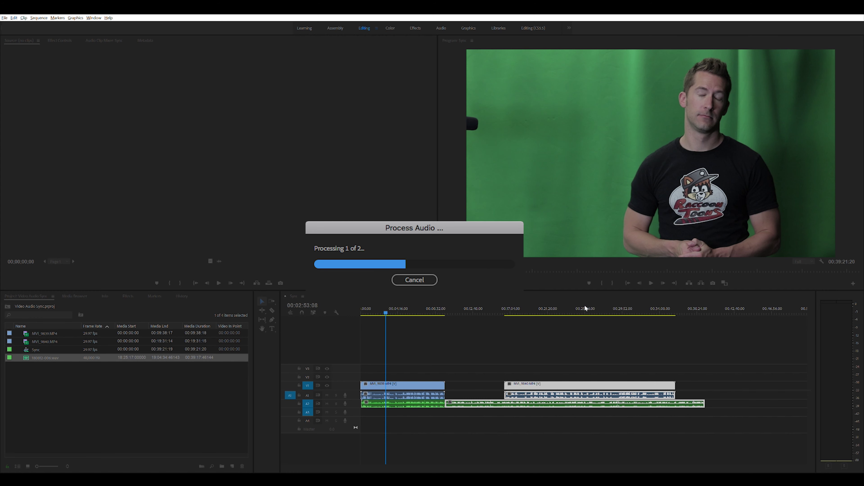
left_click(599, 426)
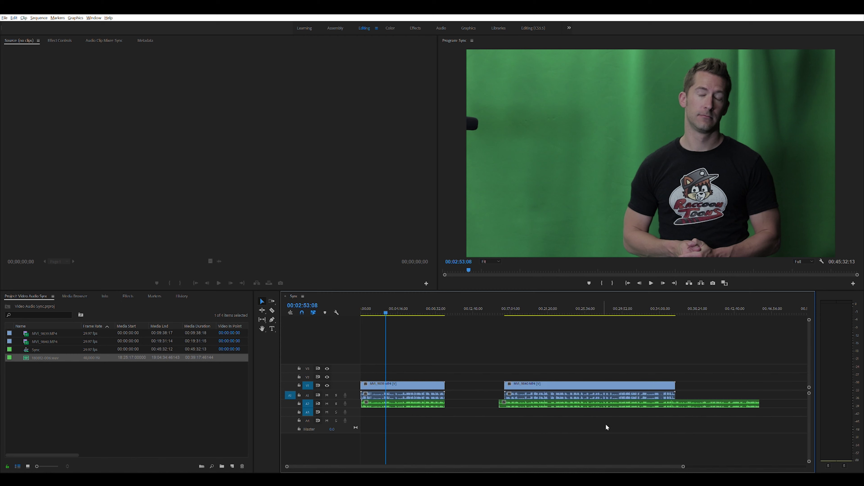
Try moving the first video clip later without its WAV segment, and undo the move.
left_click(423, 385)
left_click_drag(420, 384, 454, 384)
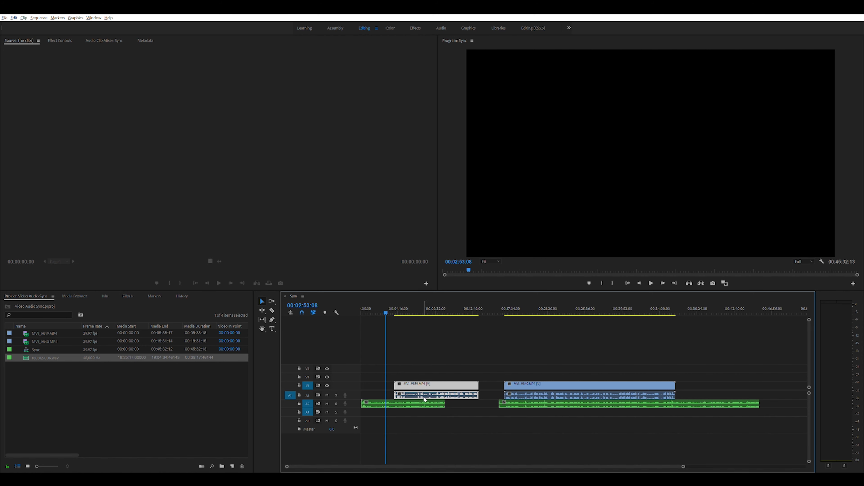
key("ctrl+z")
Group the first video clip with its camera audio and WAV segment, test moving them together, and undo that move.
left_click(415, 383)
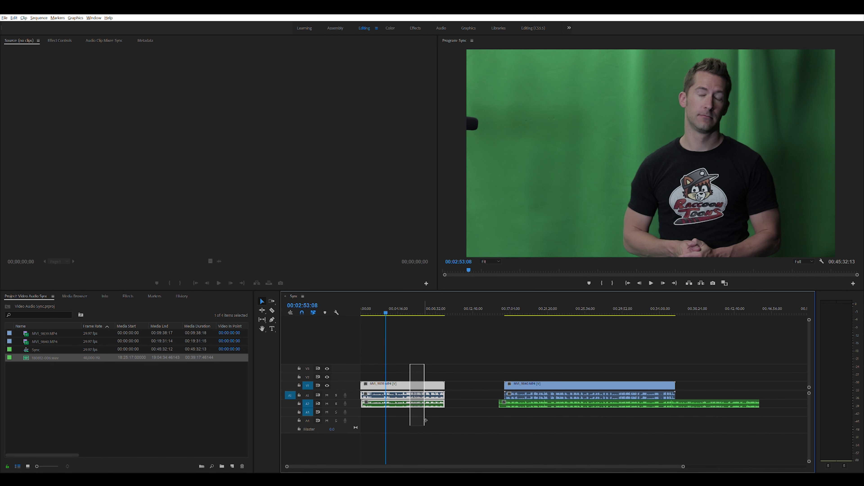
left_click(410, 377)
left_click(425, 392)
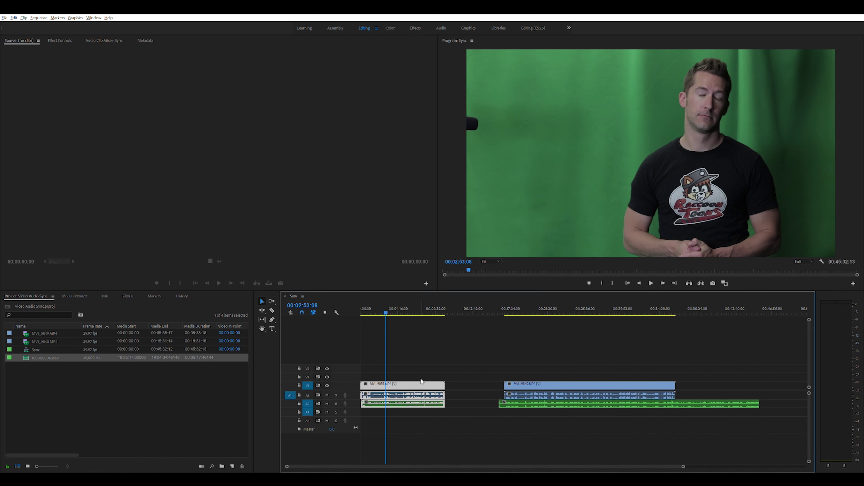
right_click(424, 391)
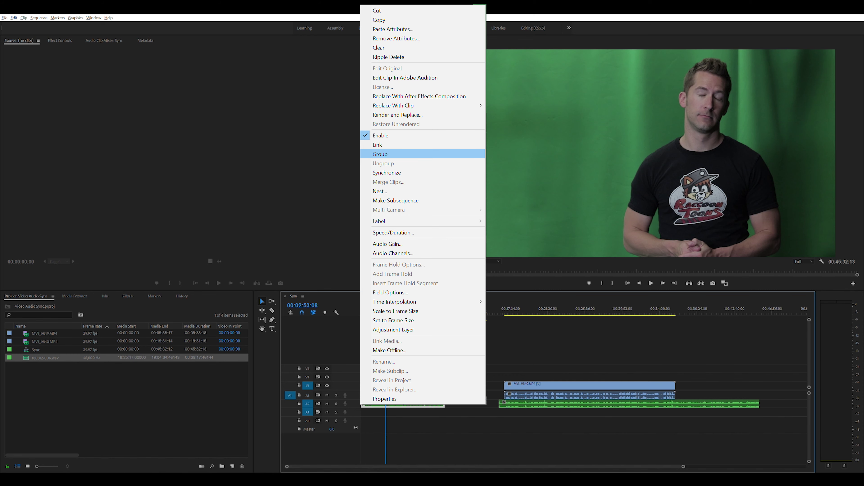
left_click(380, 154)
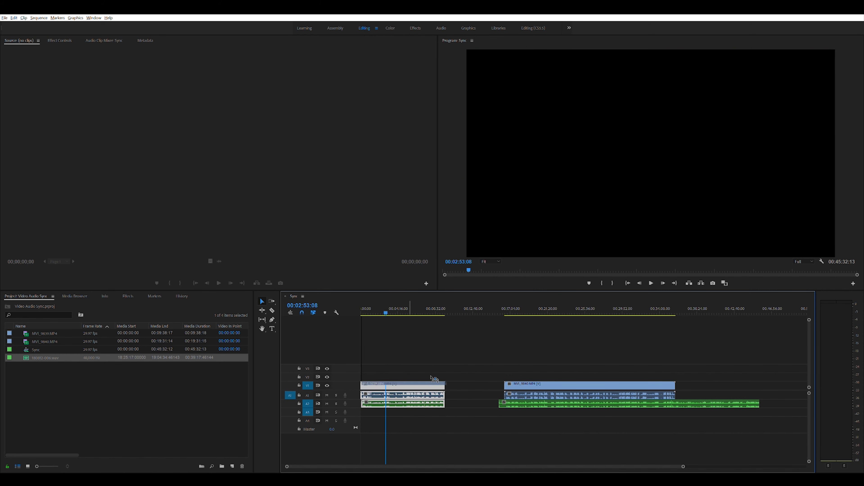
left_click_drag(421, 384, 445, 378)
key("ctrl+z")
Unlink the second clip's video from its camera audio.
left_click_drag(516, 350, 586, 381)
right_click(585, 380)
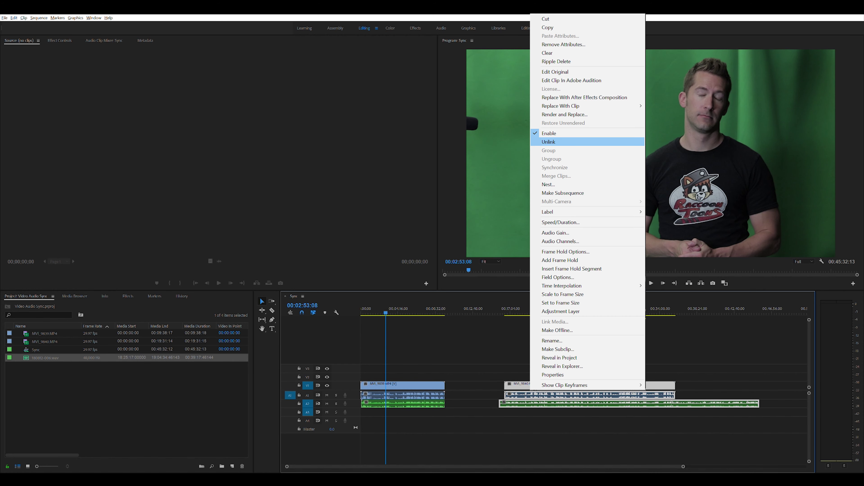
left_click(549, 142)
Link the second clip's video and camera audio with its WAV segment on A2.
left_click(601, 381)
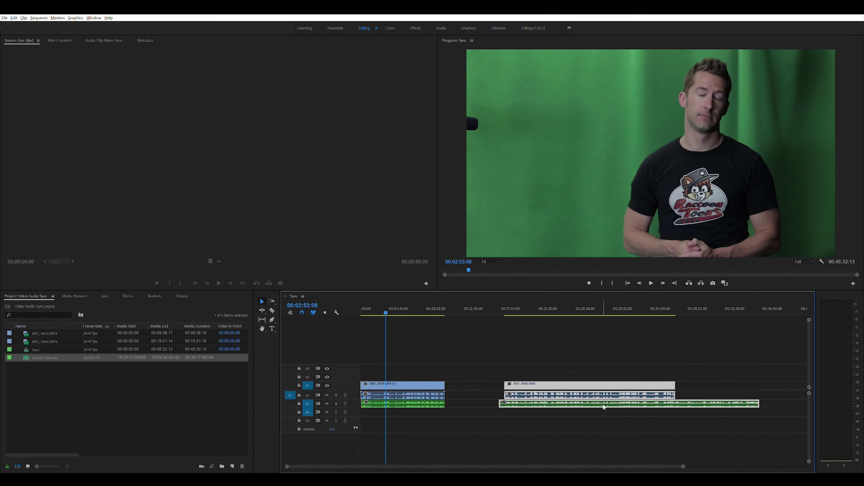
right_click(600, 380)
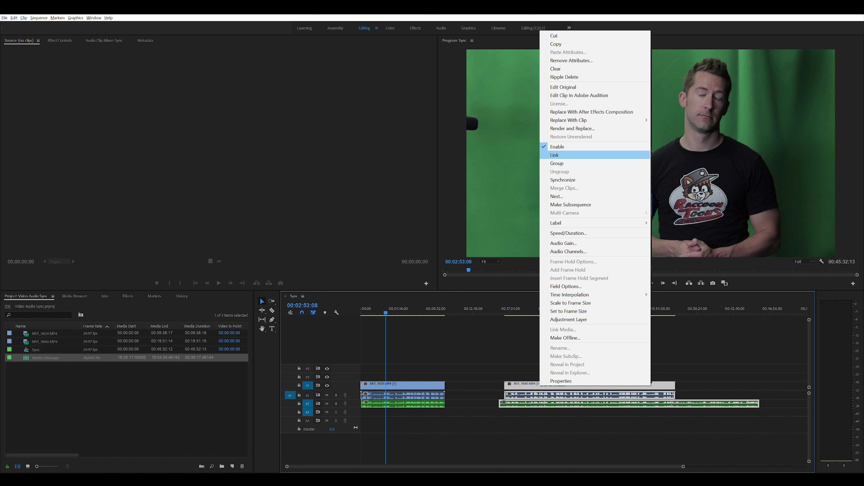